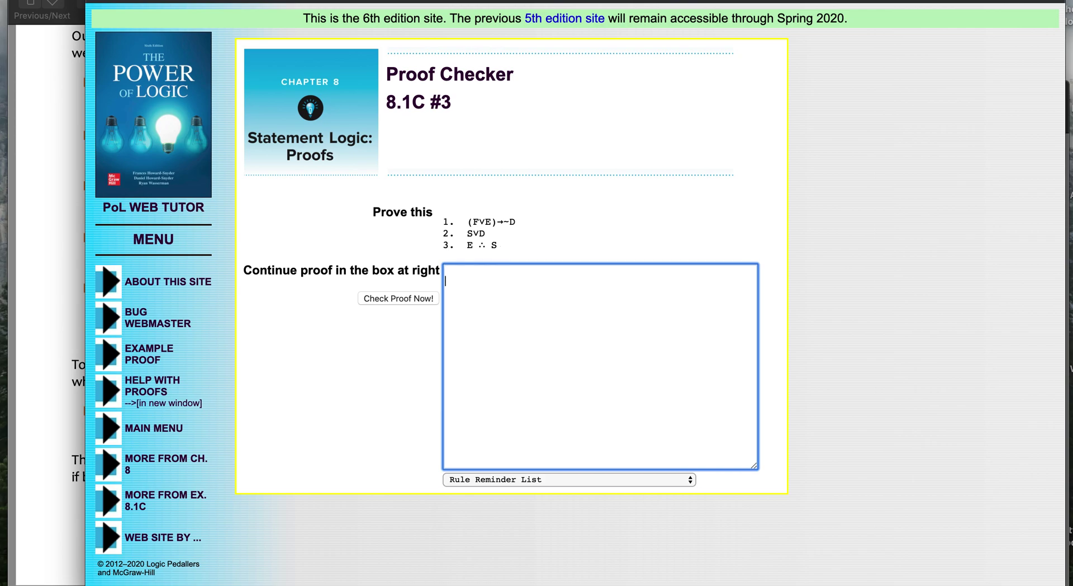
type("S")
key("BackSpace")
key("BackSpace")
key("BackSpace")
Step: Compare the premises and conclusion of 8.1C #3 with the inference rules in the PDF, including Modus Ponens, Disjunctive Syllogism and Addition
key("super+Tab")
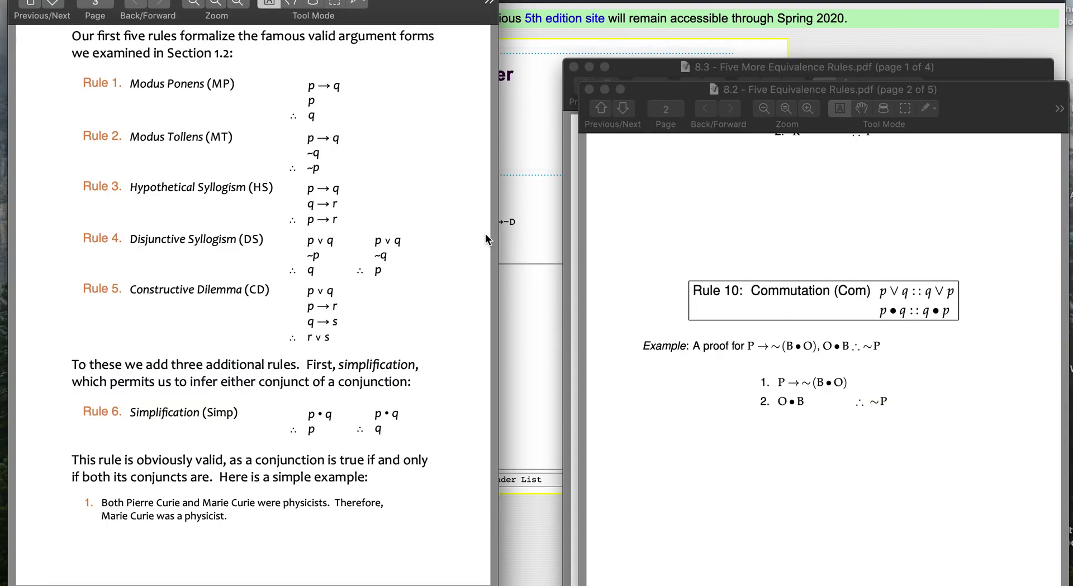
key("super+Tab")
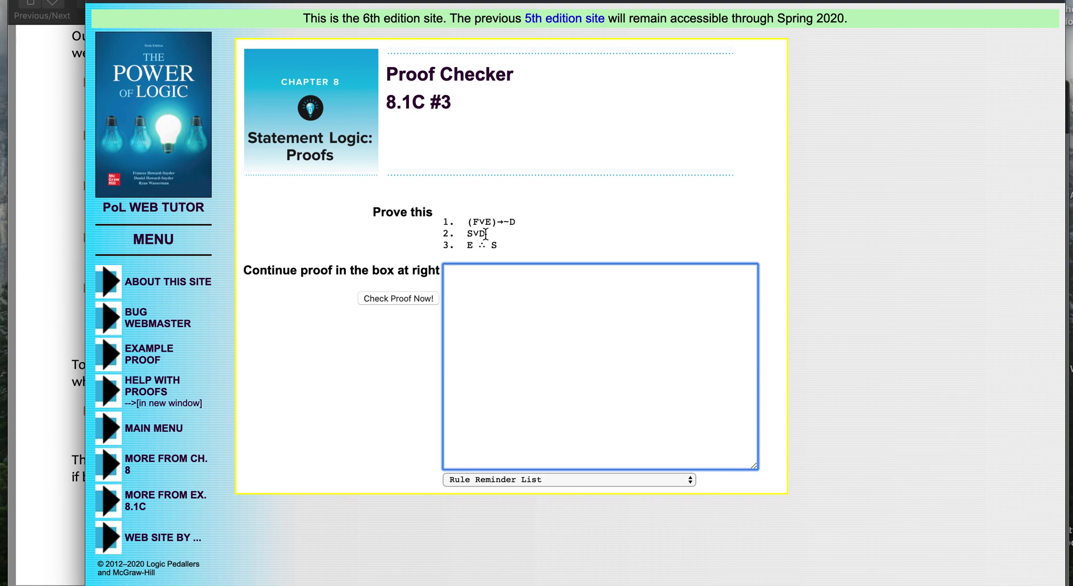
key("super+Tab")
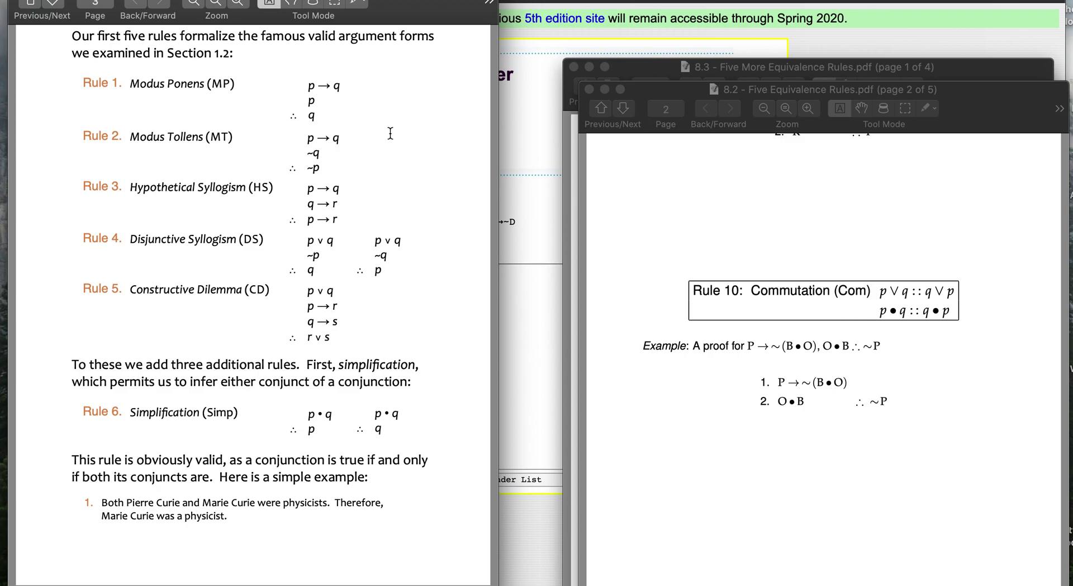
key("super+Tab")
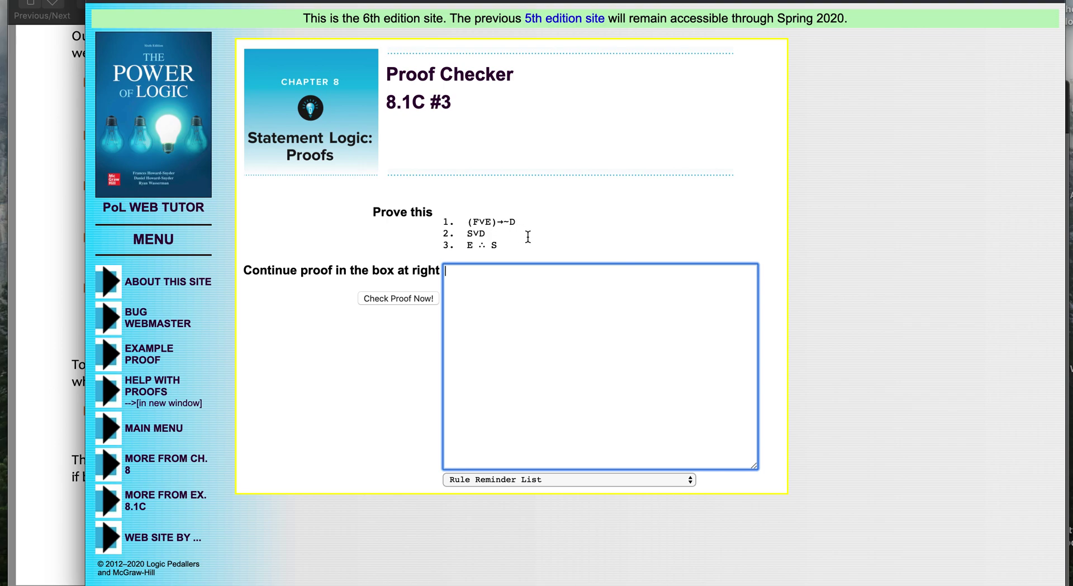
key("super+Tab")
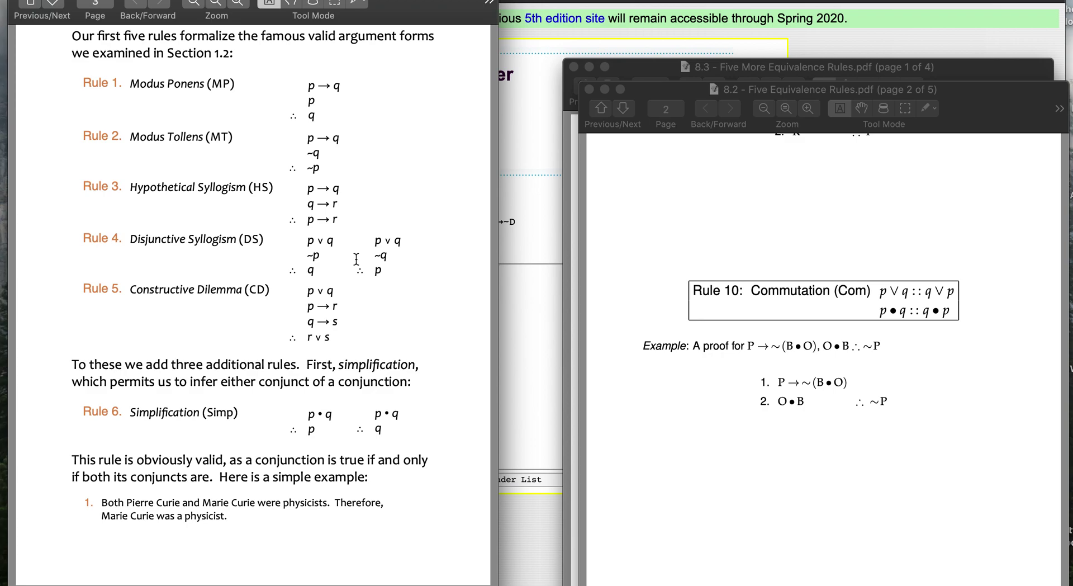
key("super+Tab")
left_click(446, 270)
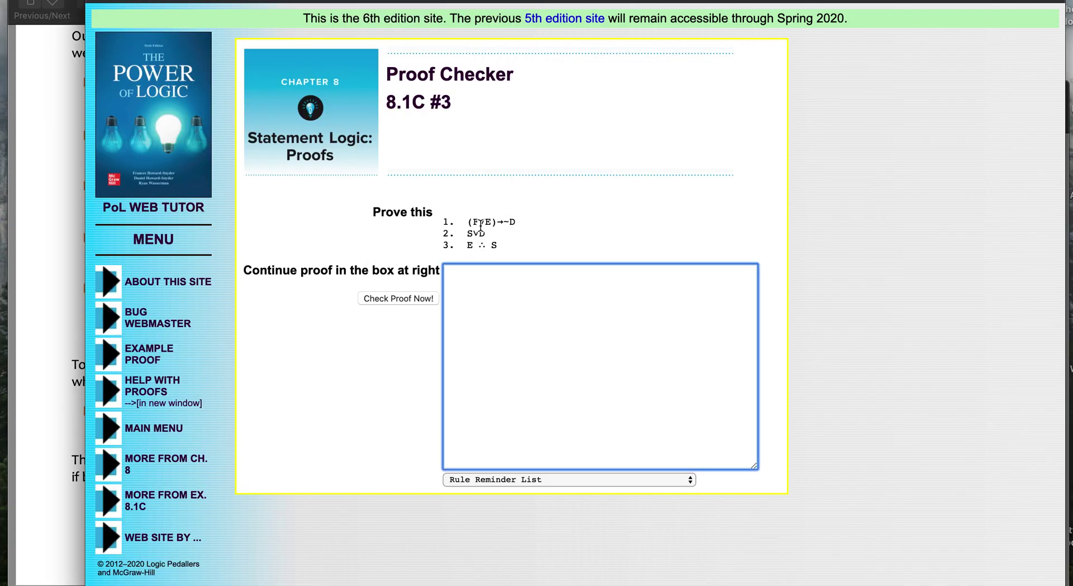
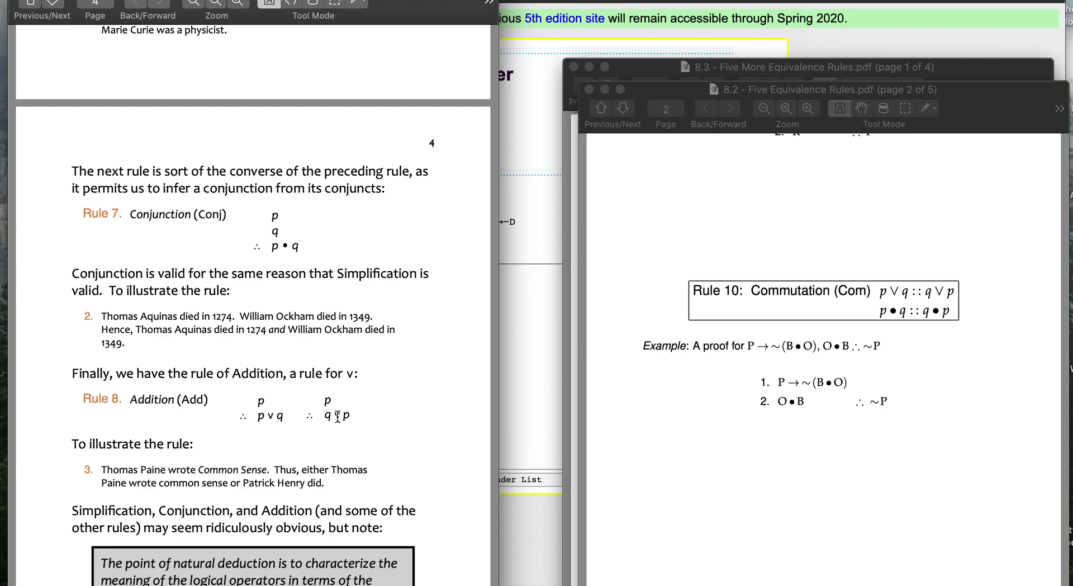
key("super+Tab")
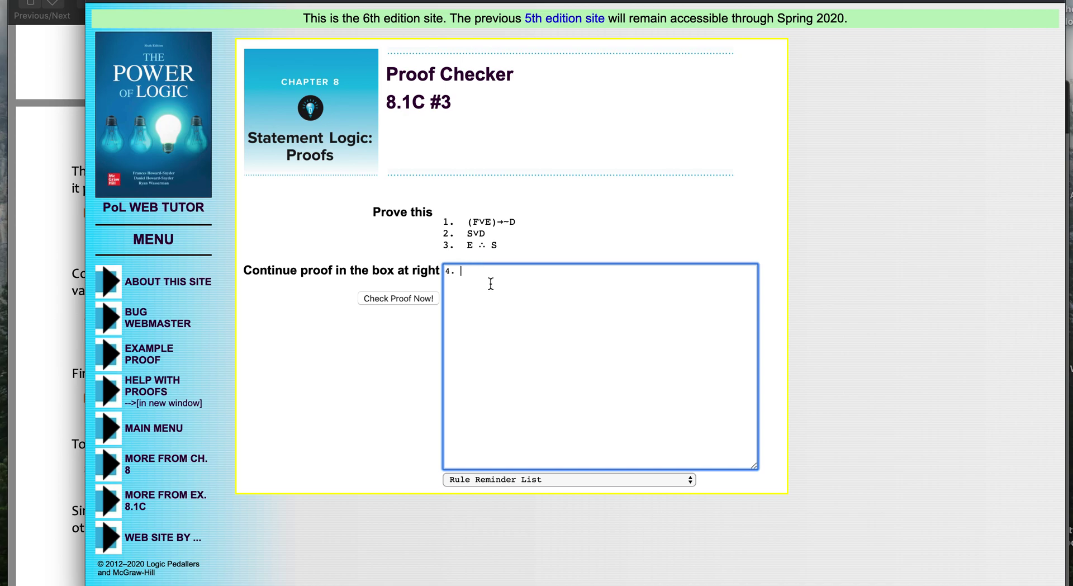
type("E v F")
key("BackSpace")
key("BackSpace")
key("BackSpace")
key("BackSpace")
key("BackSpace")
key("BackSpace")
Step: Enter F v E as line 4 of the proof, justified by "3, Add"
type("F")
type(" v ")
type("E")
type("3,")
type(" Ad")
type("d")
Step: Add line 5 as ~D, justified by "1,4 MP", and check it against the Modus Ponens rule in the PDF
key("Return")
type("5.")
type("1")
key("BackSpace")
type("~D")
type("   1")
type(",")
type("4")
type(" MP")
key("super+Tab")
scroll(307, 246, "up", 10)
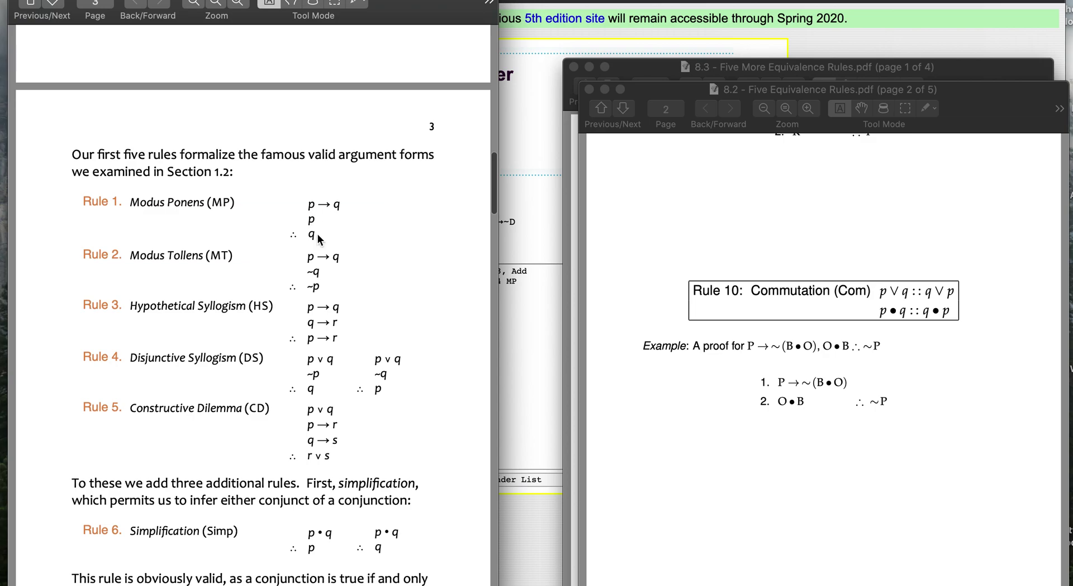
key("super+Tab")
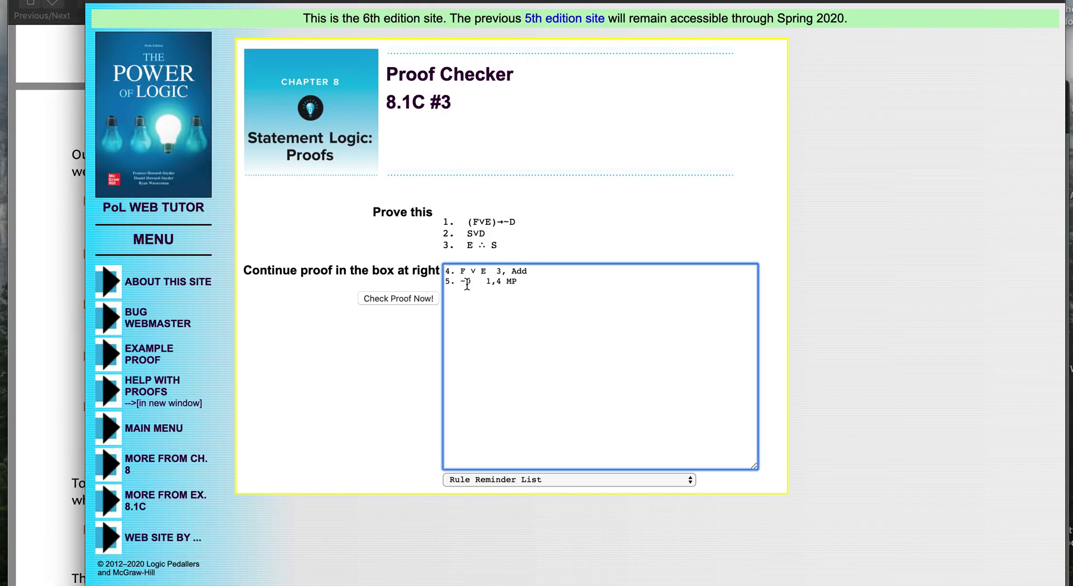
Step: Add line 6 as S, justified by "2, 5 DS", and submit the proof for checking
key("Return")
type("6.")
type("S")
type("2, 5 DS")
left_click(384, 299)
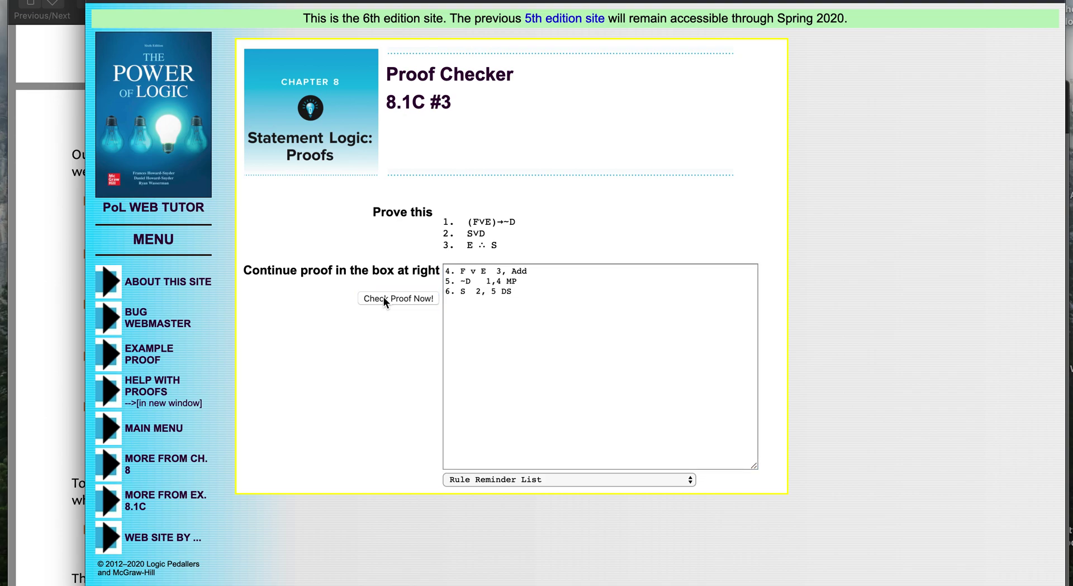